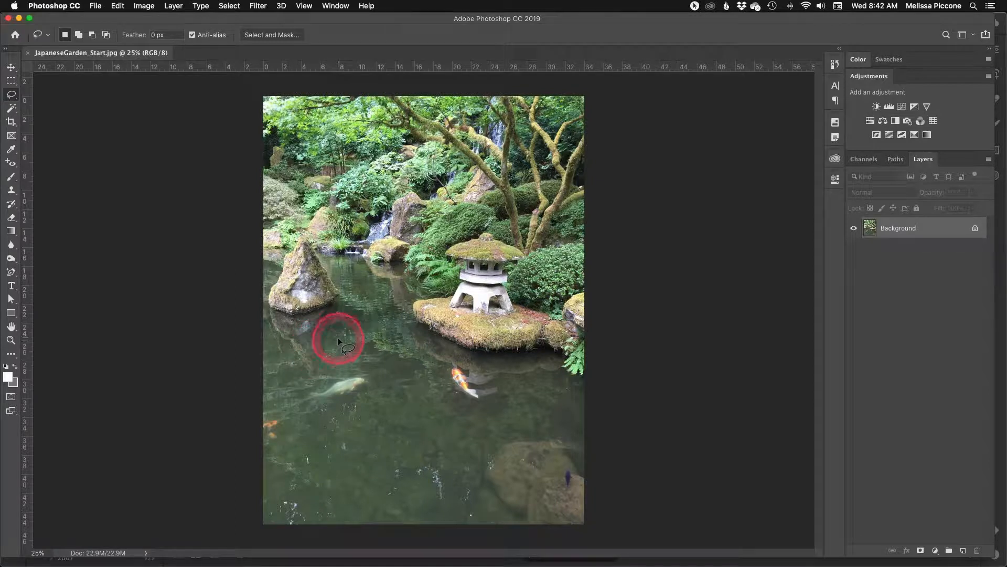
- Lasso the pointed rock together with its reflection in the pond and open Content-Aware Fill for the selection
{"action": "mouse_move", "coordinate": [336, 336]}
{"action": "left_mouse_down"}
{"action": "mouse_move", "coordinate": [343, 284]}
{"action": "mouse_move", "coordinate": [308, 236]}
{"action": "mouse_move", "coordinate": [296, 237]}
{"action": "mouse_move", "coordinate": [266, 310]}
{"action": "mouse_move", "coordinate": [287, 365]}
{"action": "left_mouse_up"}
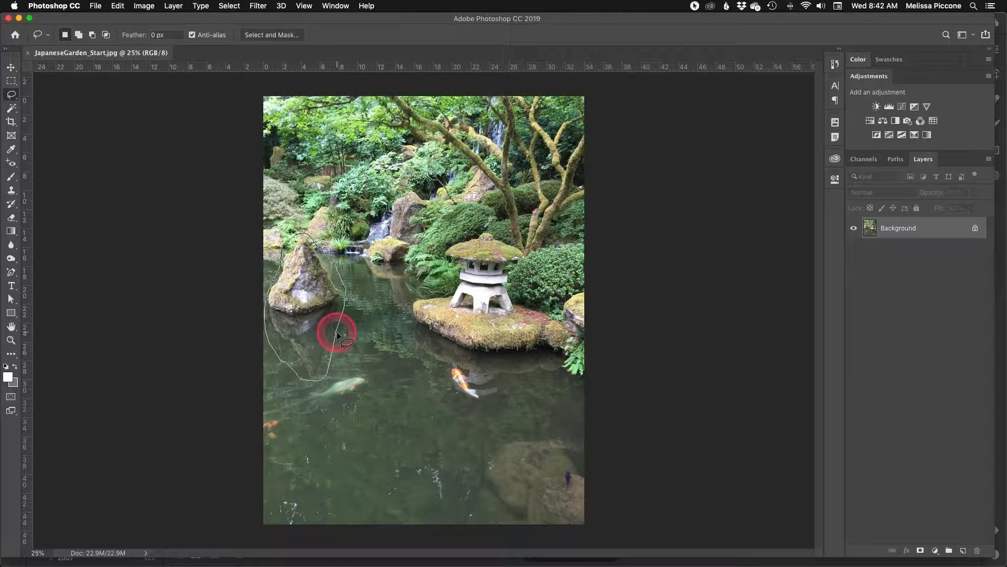
{"action": "left_click_drag", "start_coordinate": [339, 336], "coordinate": [338, 331]}
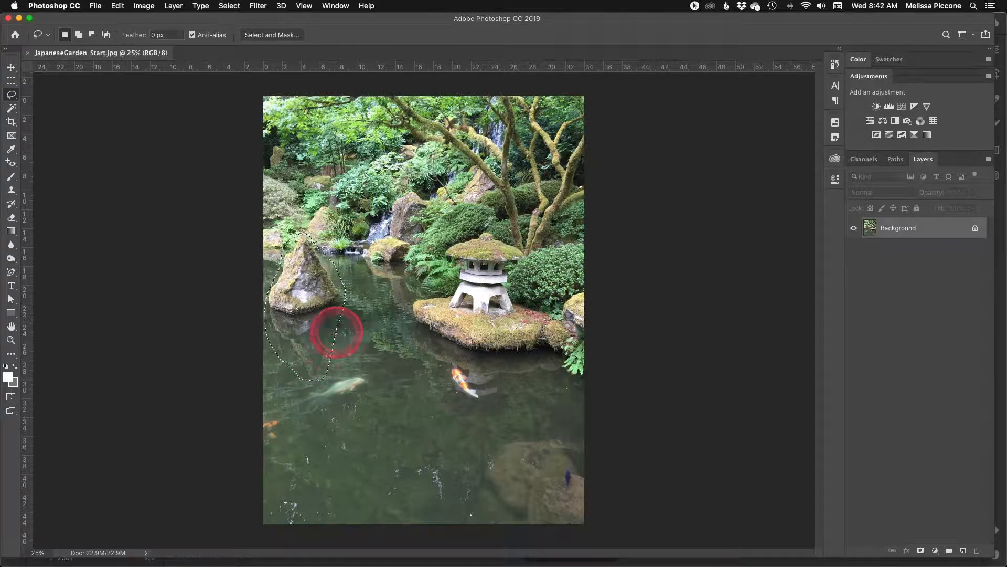
{"action": "left_click", "coordinate": [118, 5]}
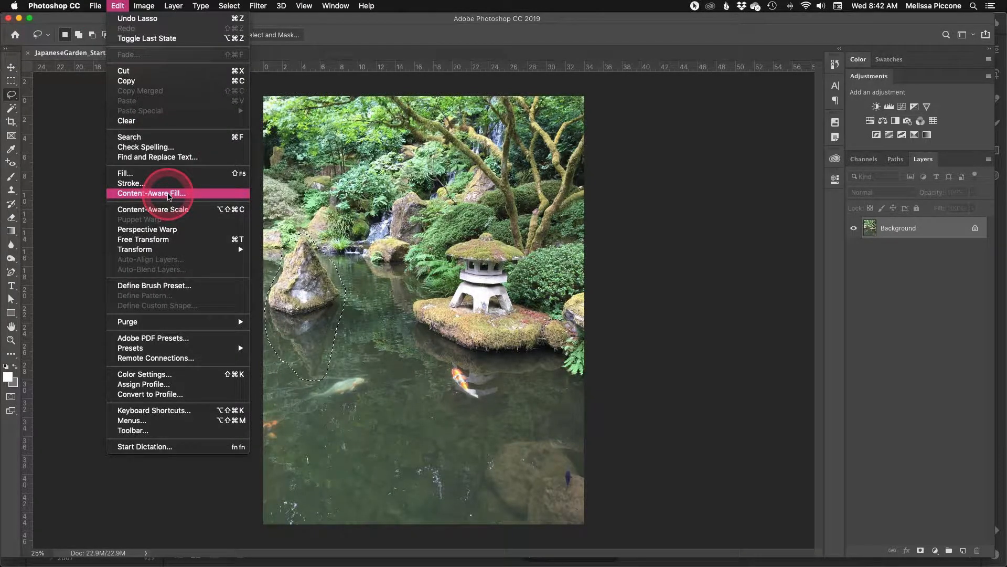
{"action": "left_click", "coordinate": [168, 194]}
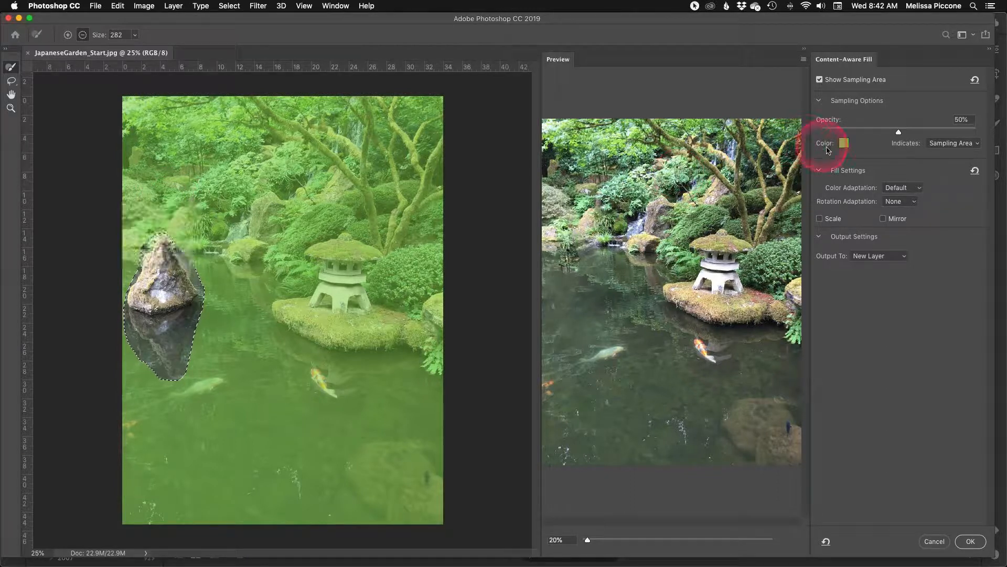
- Change the sampling area overlay color to purple (8644d0)
{"action": "left_click", "coordinate": [845, 143]}
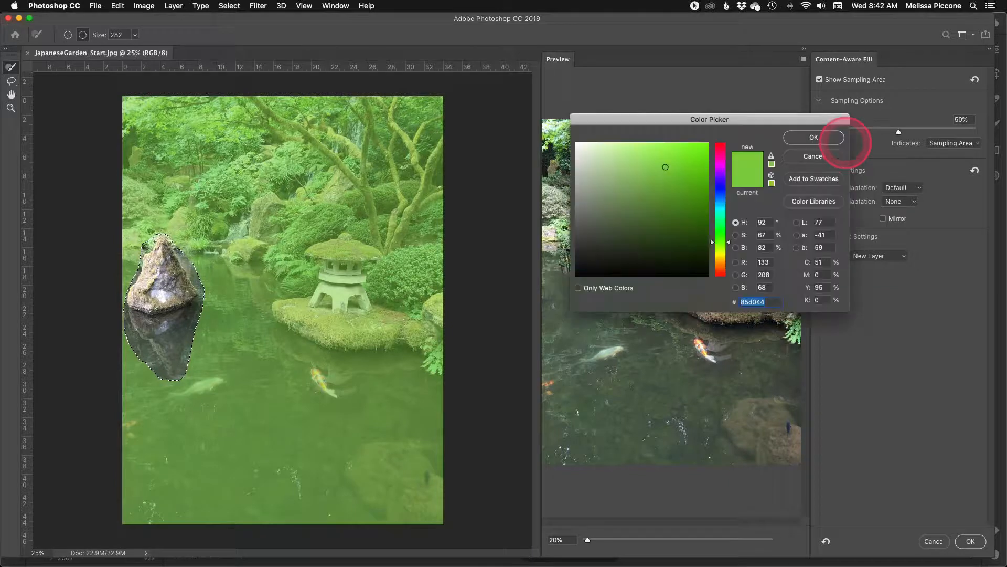
{"action": "left_click", "coordinate": [722, 165]}
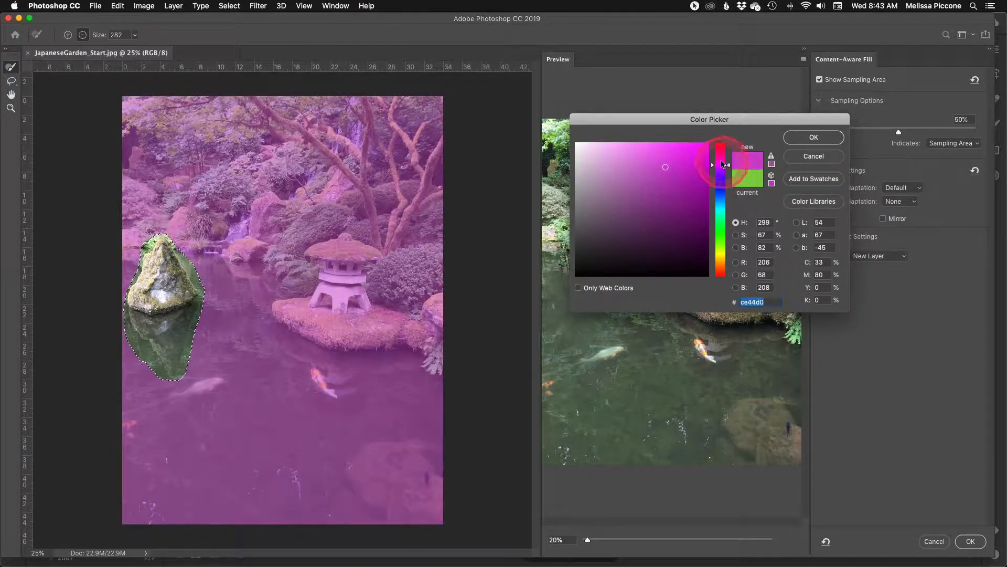
{"action": "left_click", "coordinate": [723, 177]}
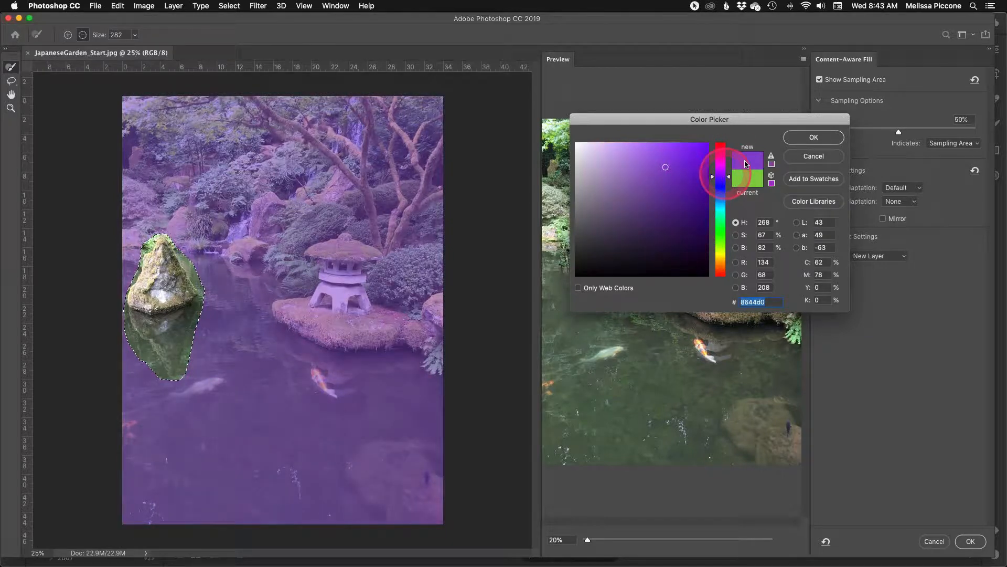
{"action": "left_click", "coordinate": [814, 138]}
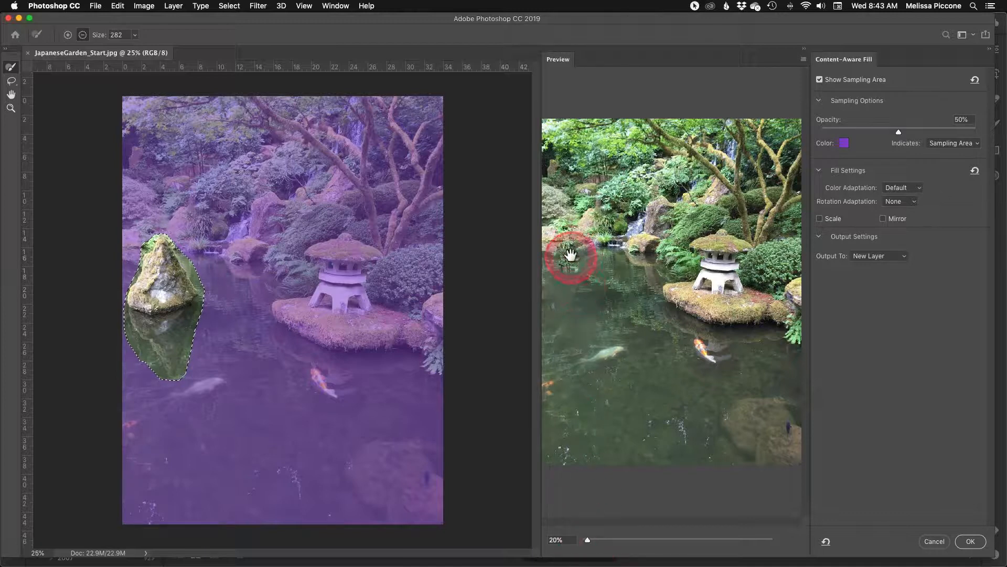
- Examine the fill preview up close around the shoreline and water where the pointed rock stood
{"action": "scroll", "coordinate": [574, 255], "scroll_direction": "up", "scroll_amount": 5}
{"action": "scroll", "coordinate": [574, 255], "scroll_direction": "down", "scroll_amount": 3}
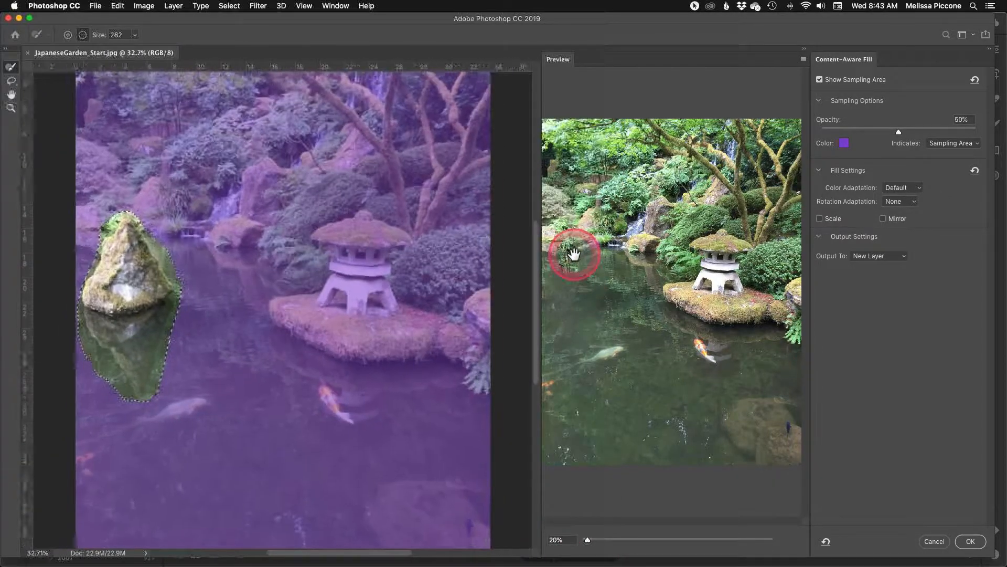
{"action": "scroll", "coordinate": [564, 255], "scroll_direction": "up", "scroll_amount": 2}
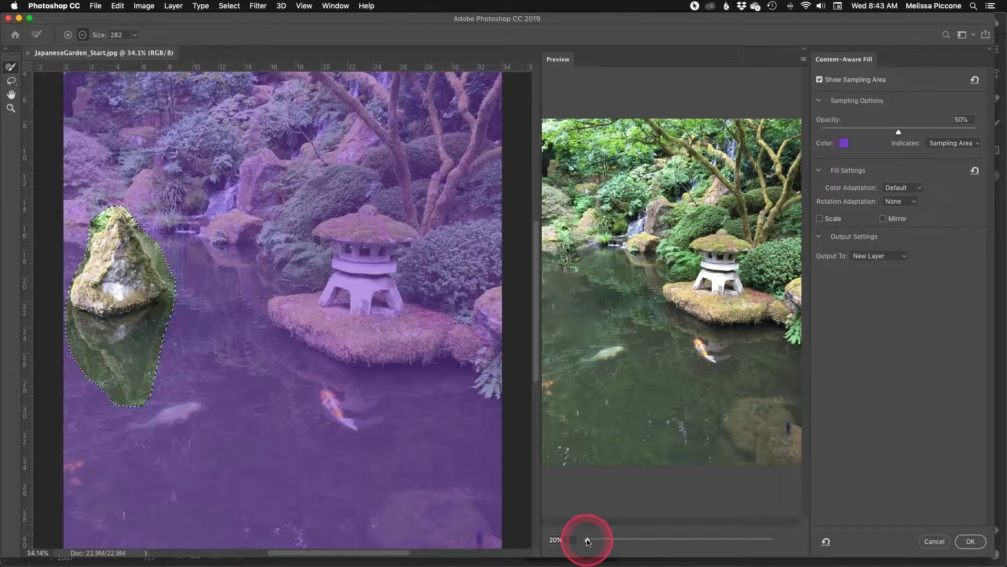
{"action": "left_click_drag", "start_coordinate": [588, 541], "coordinate": [609, 540]}
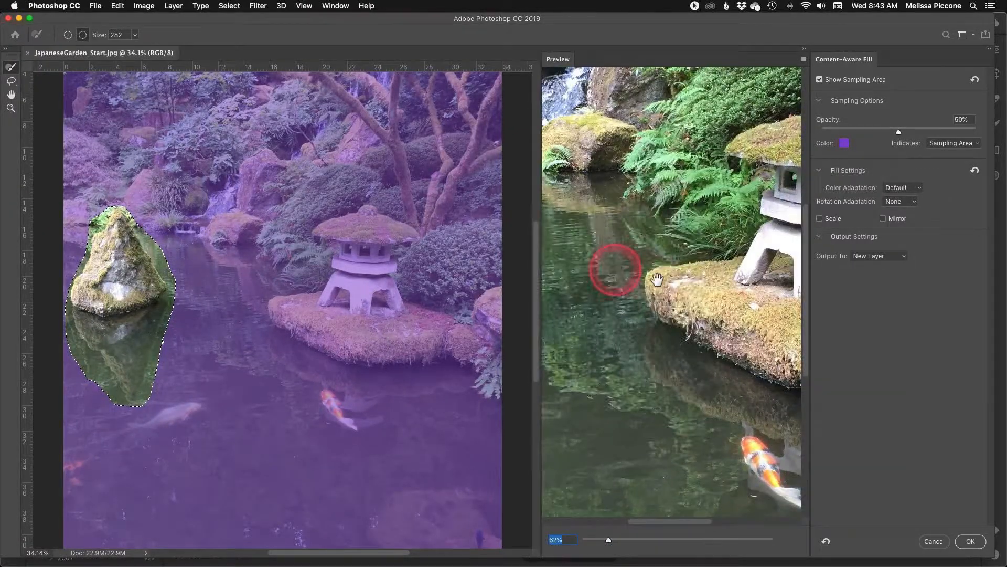
{"action": "left_click_drag", "start_coordinate": [658, 278], "coordinate": [778, 278]}
{"action": "left_click_drag", "start_coordinate": [578, 234], "coordinate": [726, 282]}
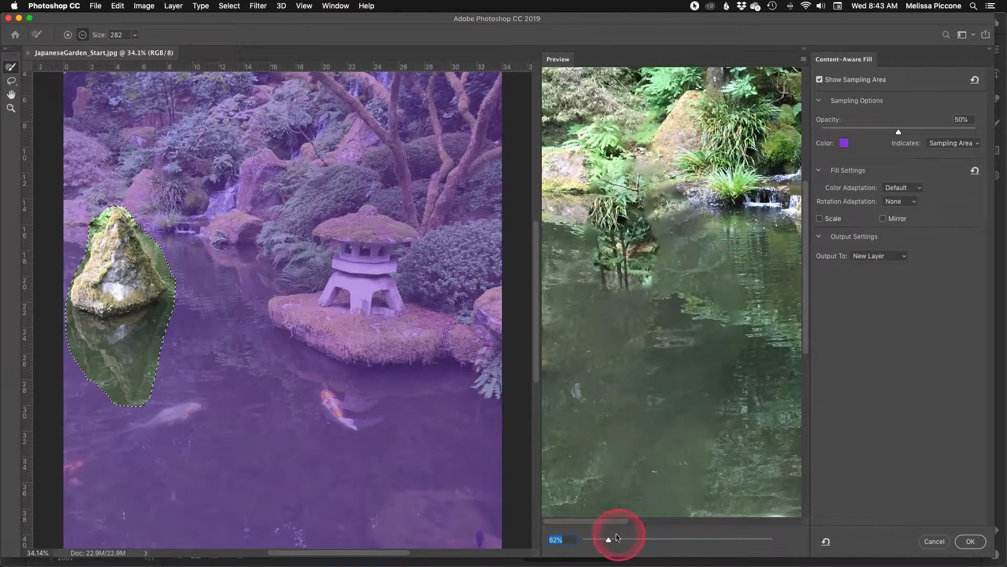
{"action": "left_click_drag", "start_coordinate": [609, 541], "coordinate": [601, 540]}
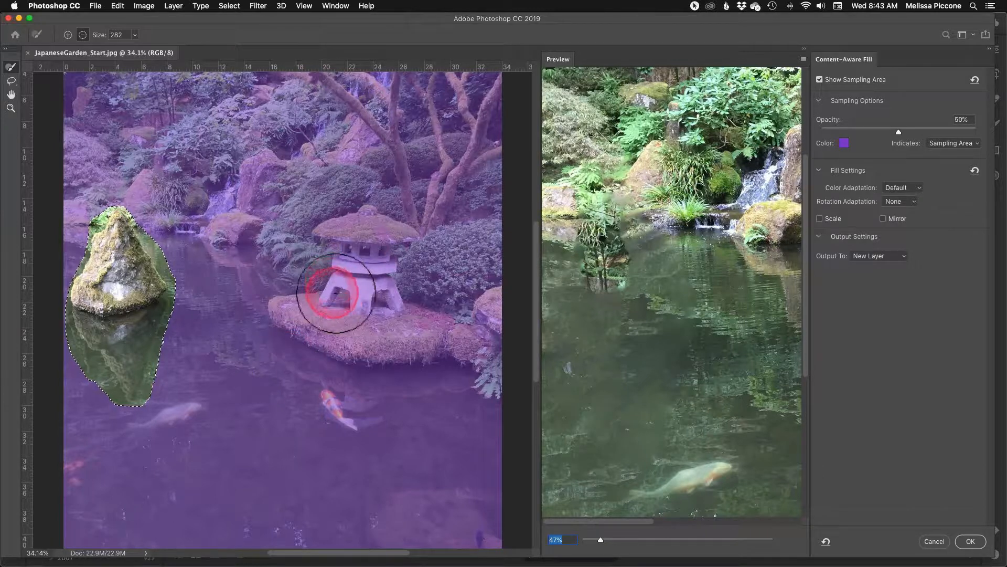
- Exclude the stone lantern with its mossy island, the three koi and the small dark object near the submerged rock from the sampling area
{"action": "mouse_move", "coordinate": [339, 292]}
{"action": "left_mouse_down"}
{"action": "mouse_move", "coordinate": [355, 252]}
{"action": "mouse_move", "coordinate": [321, 254]}
{"action": "left_mouse_up"}
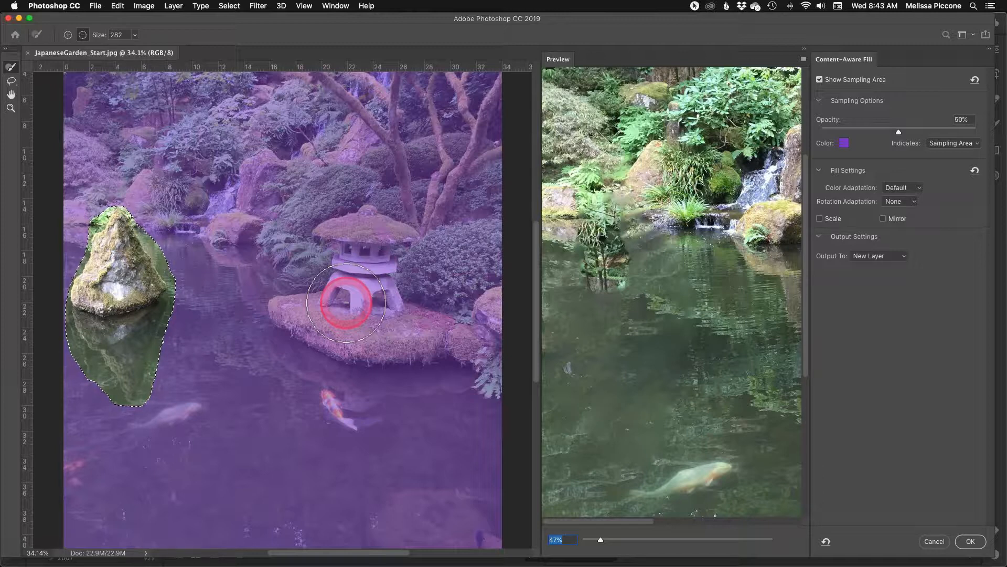
{"action": "mouse_move", "coordinate": [346, 302]}
{"action": "left_mouse_down"}
{"action": "mouse_move", "coordinate": [386, 234]}
{"action": "mouse_move", "coordinate": [403, 241]}
{"action": "mouse_move", "coordinate": [379, 226]}
{"action": "mouse_move", "coordinate": [327, 237]}
{"action": "mouse_move", "coordinate": [342, 261]}
{"action": "mouse_move", "coordinate": [335, 297]}
{"action": "mouse_move", "coordinate": [288, 313]}
{"action": "mouse_move", "coordinate": [343, 344]}
{"action": "mouse_move", "coordinate": [447, 340]}
{"action": "mouse_move", "coordinate": [407, 325]}
{"action": "mouse_move", "coordinate": [390, 302]}
{"action": "mouse_move", "coordinate": [382, 365]}
{"action": "mouse_move", "coordinate": [324, 394]}
{"action": "mouse_move", "coordinate": [360, 426]}
{"action": "left_mouse_up"}
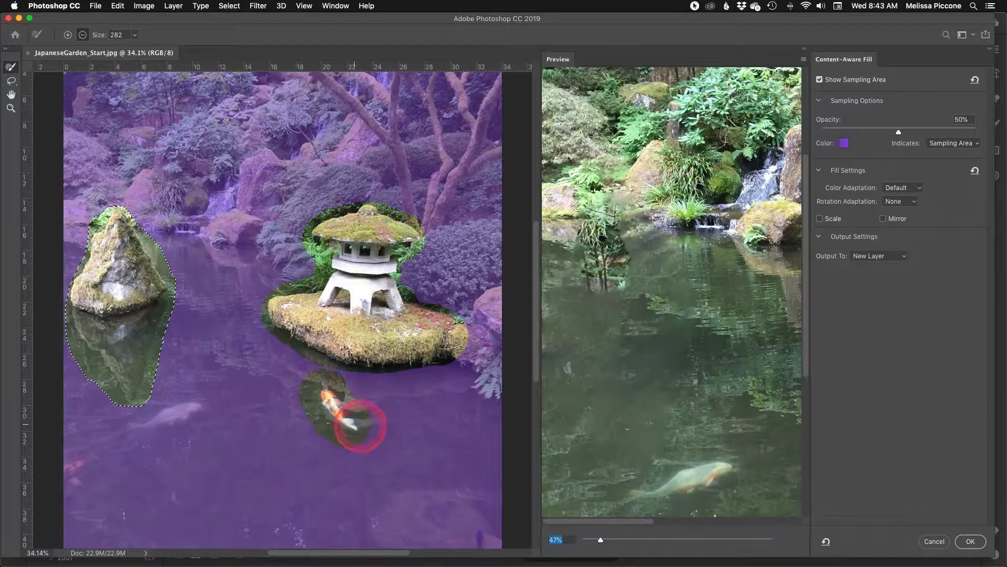
{"action": "mouse_move", "coordinate": [200, 414]}
{"action": "left_mouse_down"}
{"action": "mouse_move", "coordinate": [129, 428]}
{"action": "mouse_move", "coordinate": [179, 436]}
{"action": "left_mouse_up"}
{"action": "scroll", "coordinate": [179, 446], "scroll_direction": "down", "scroll_amount": 5}
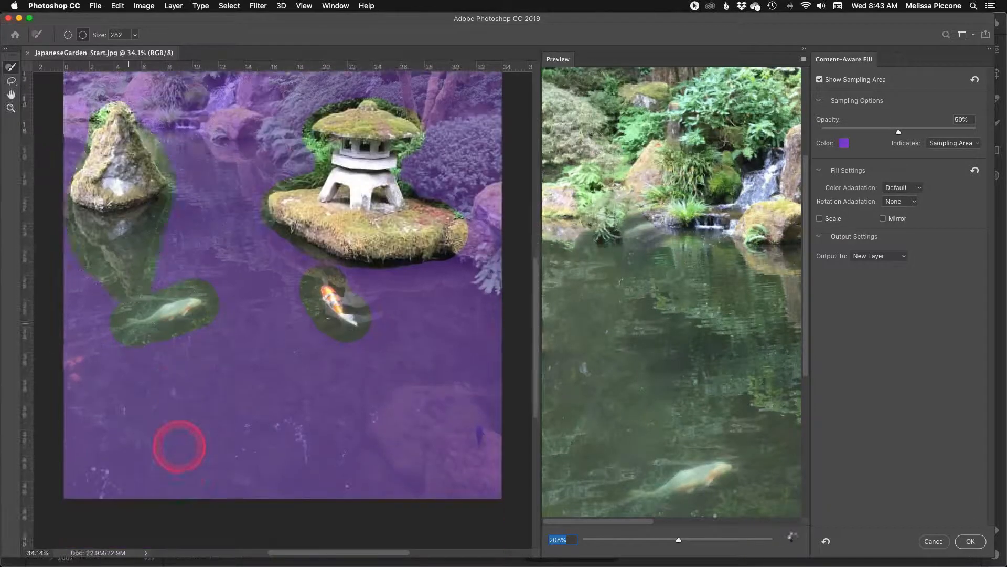
{"action": "left_click_drag", "start_coordinate": [84, 343], "coordinate": [68, 353]}
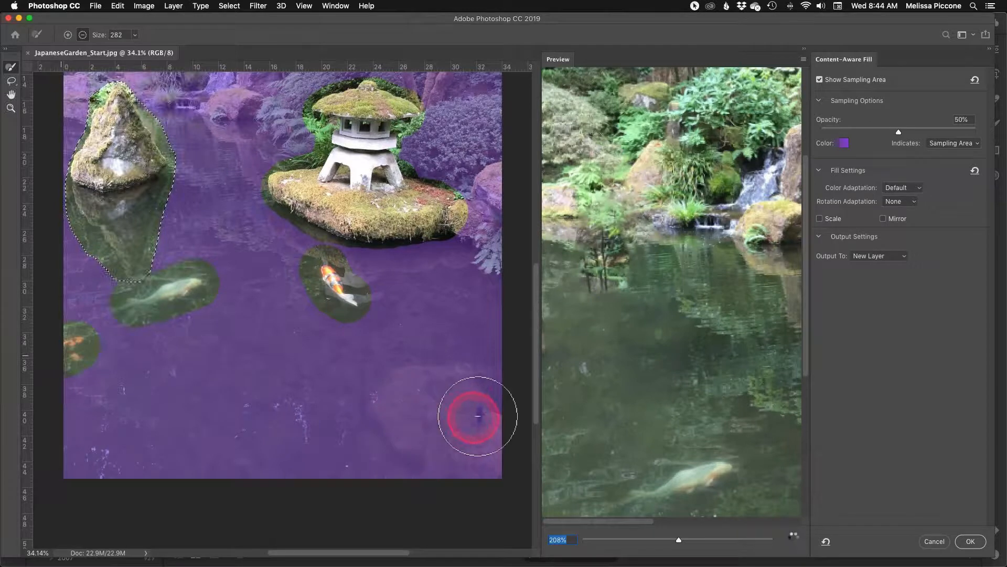
{"action": "left_click_drag", "start_coordinate": [479, 411], "coordinate": [480, 413]}
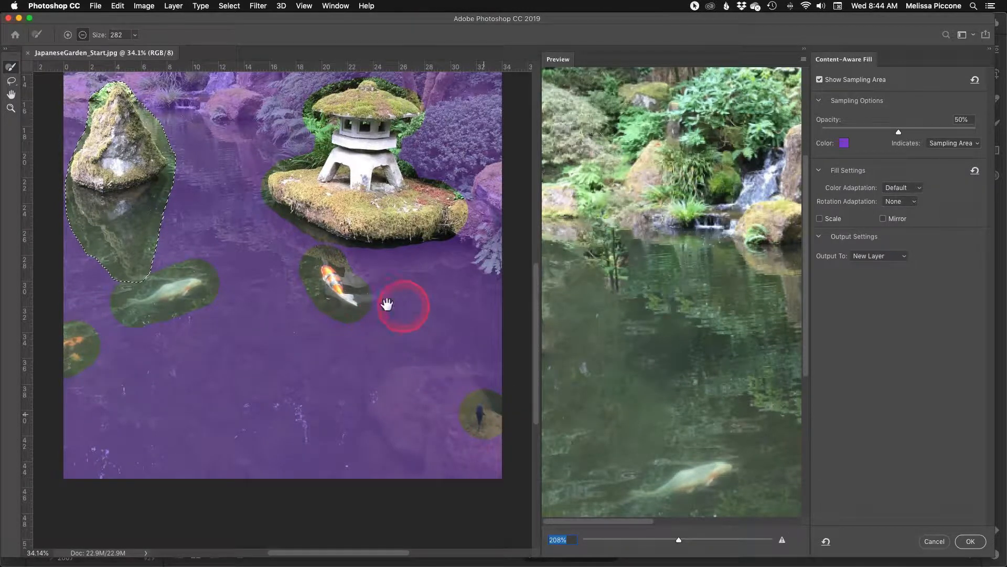
- Exclude the trees, shrubs and upper garden background from the sampling area, including the strip along the photo's upper edge
{"action": "scroll", "coordinate": [344, 301], "scroll_direction": "up", "scroll_amount": 5}
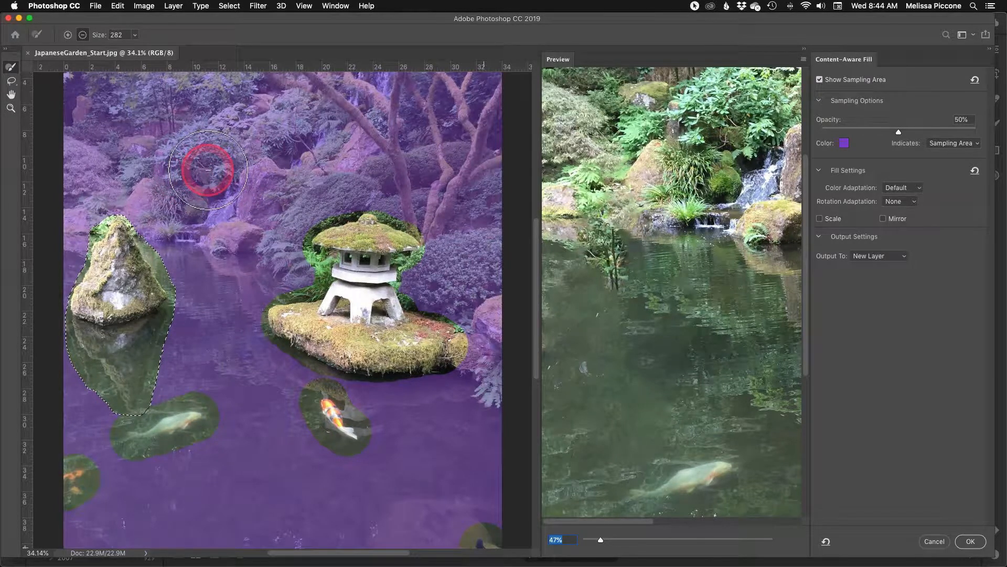
{"action": "mouse_move", "coordinate": [207, 169]}
{"action": "left_mouse_down"}
{"action": "mouse_move", "coordinate": [274, 99]}
{"action": "mouse_move", "coordinate": [145, 76]}
{"action": "mouse_move", "coordinate": [48, 76]}
{"action": "mouse_move", "coordinate": [341, 66]}
{"action": "mouse_move", "coordinate": [493, 75]}
{"action": "mouse_move", "coordinate": [126, 88]}
{"action": "mouse_move", "coordinate": [486, 106]}
{"action": "mouse_move", "coordinate": [196, 122]}
{"action": "mouse_move", "coordinate": [470, 140]}
{"action": "mouse_move", "coordinate": [399, 150]}
{"action": "mouse_move", "coordinate": [99, 125]}
{"action": "mouse_move", "coordinate": [82, 152]}
{"action": "mouse_move", "coordinate": [344, 160]}
{"action": "mouse_move", "coordinate": [467, 208]}
{"action": "mouse_move", "coordinate": [478, 181]}
{"action": "mouse_move", "coordinate": [493, 189]}
{"action": "mouse_move", "coordinate": [493, 165]}
{"action": "mouse_move", "coordinate": [481, 265]}
{"action": "mouse_move", "coordinate": [462, 242]}
{"action": "mouse_move", "coordinate": [416, 287]}
{"action": "mouse_move", "coordinate": [417, 275]}
{"action": "mouse_move", "coordinate": [426, 298]}
{"action": "mouse_move", "coordinate": [509, 329]}
{"action": "mouse_move", "coordinate": [498, 320]}
{"action": "mouse_move", "coordinate": [472, 350]}
{"action": "mouse_move", "coordinate": [497, 393]}
{"action": "mouse_move", "coordinate": [500, 311]}
{"action": "mouse_move", "coordinate": [399, 242]}
{"action": "mouse_move", "coordinate": [439, 214]}
{"action": "mouse_move", "coordinate": [255, 185]}
{"action": "mouse_move", "coordinate": [252, 203]}
{"action": "mouse_move", "coordinate": [287, 232]}
{"action": "mouse_move", "coordinate": [301, 264]}
{"action": "mouse_move", "coordinate": [309, 228]}
{"action": "left_mouse_up"}
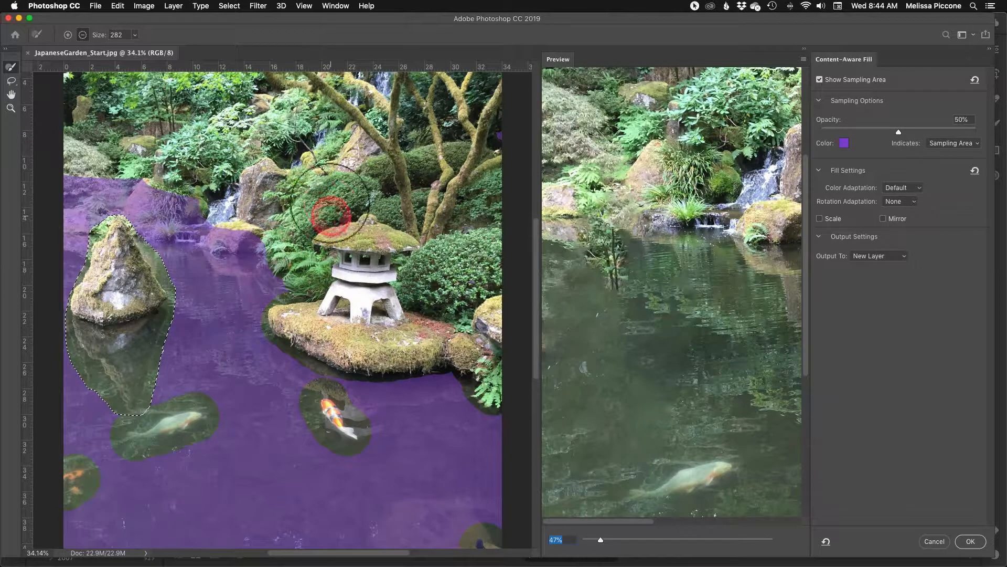
{"action": "scroll", "coordinate": [342, 219], "scroll_direction": "up", "scroll_amount": 3}
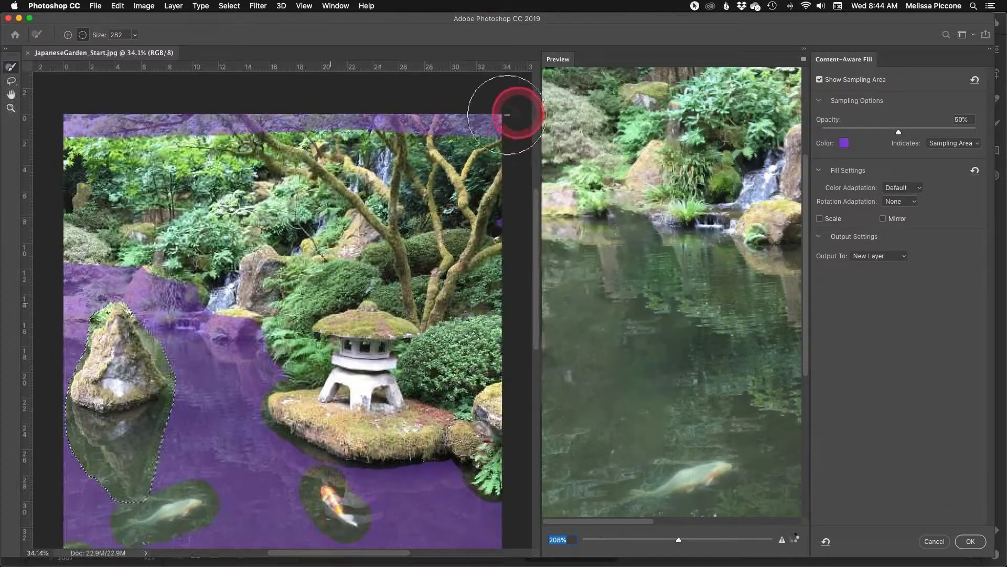
{"action": "left_click_drag", "start_coordinate": [448, 122], "coordinate": [56, 117]}
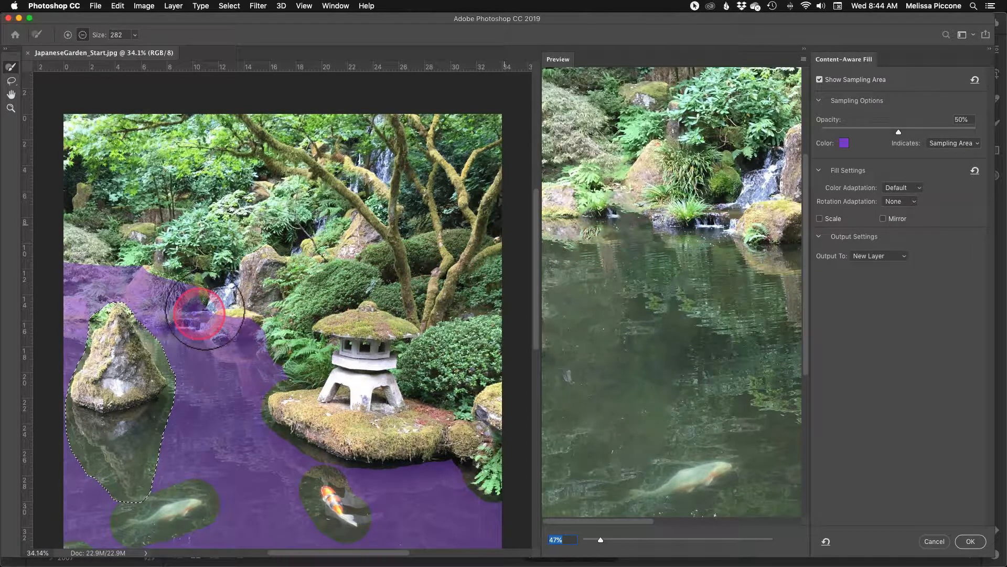
- Reduce the sampling brush to size 90 and exclude the small cascade at the waterline from the sampling area
{"action": "key", "text": "bracketleft"}
{"action": "key", "text": "bracketleft"}
{"action": "key", "text": "bracketleft"}
{"action": "key", "text": "bracketleft"}
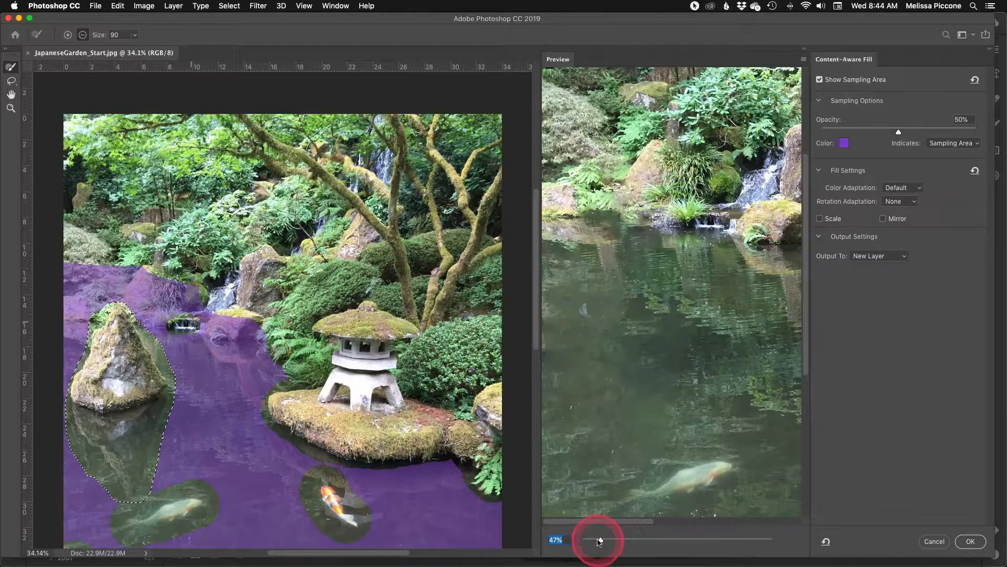
- Check the preview, apply the fill with output to a new layer, and deselect the filled area
{"action": "left_click_drag", "start_coordinate": [598, 540], "coordinate": [593, 541]}
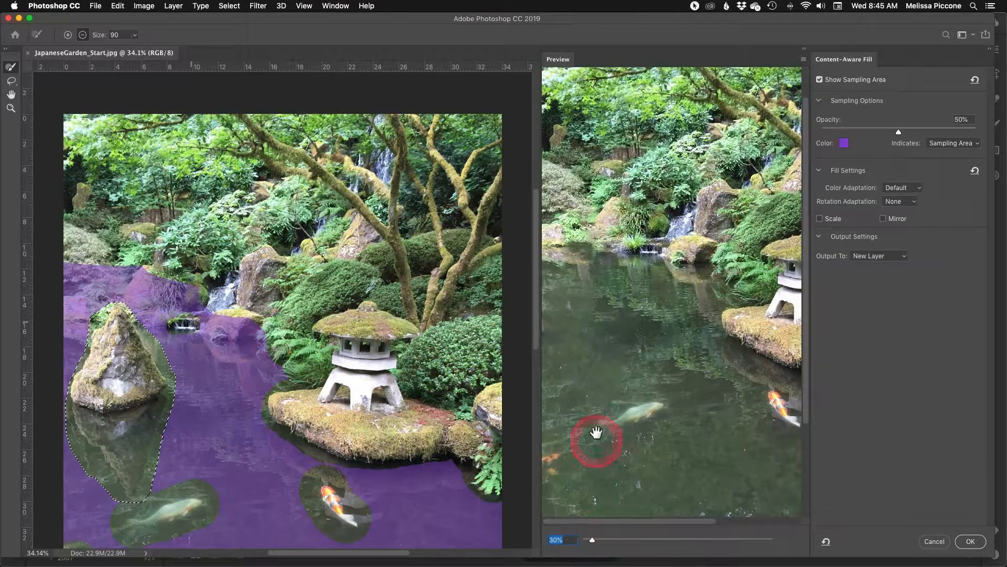
{"action": "left_click_drag", "start_coordinate": [597, 433], "coordinate": [606, 270]}
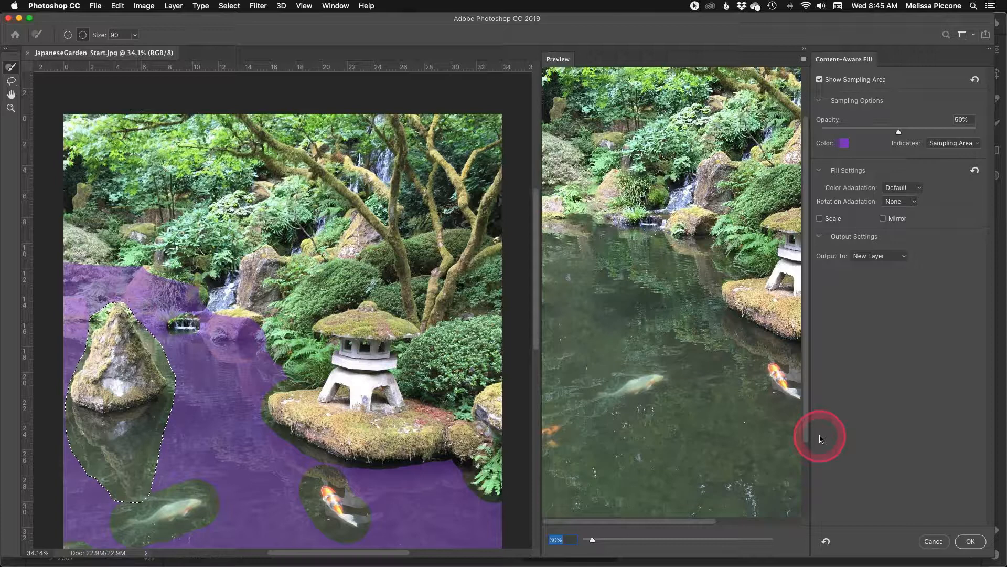
{"action": "left_click", "coordinate": [904, 258]}
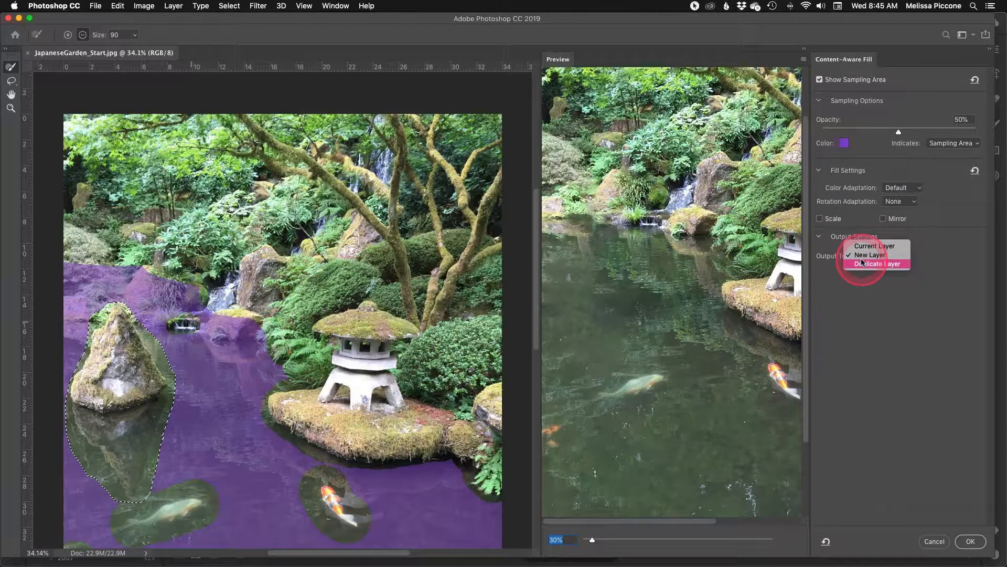
{"action": "left_click", "coordinate": [866, 334]}
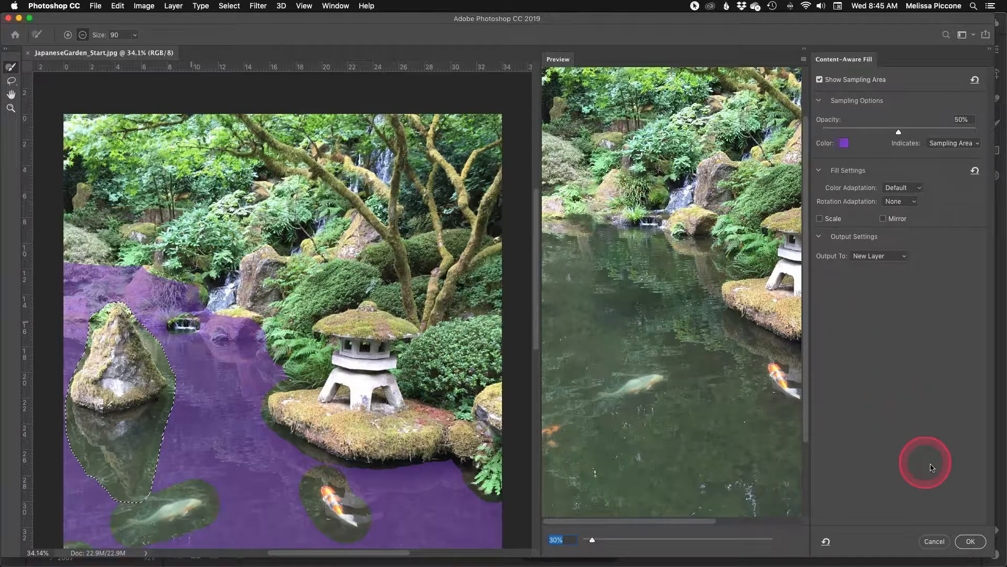
{"action": "left_click", "coordinate": [971, 542]}
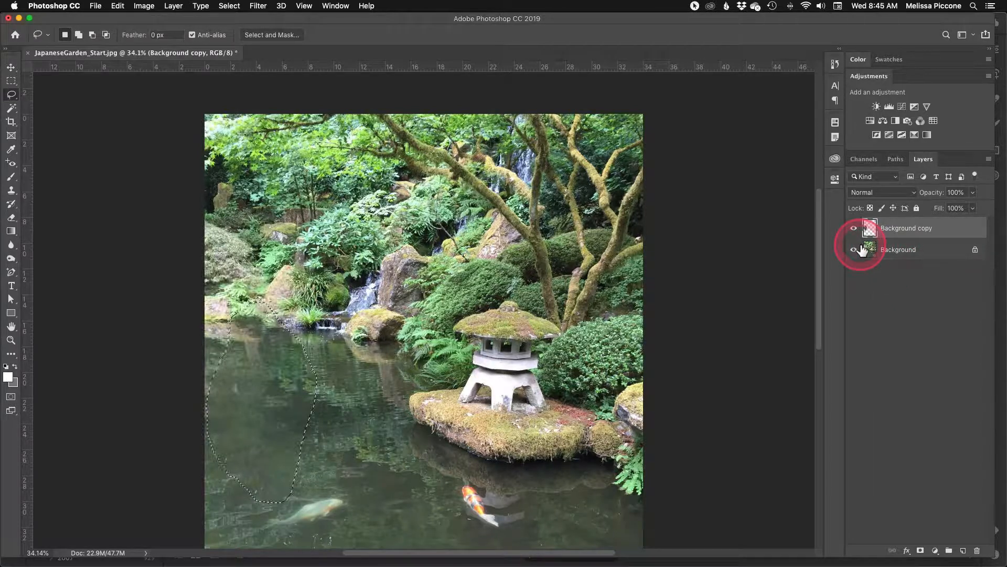
{"action": "key", "text": "super+d"}
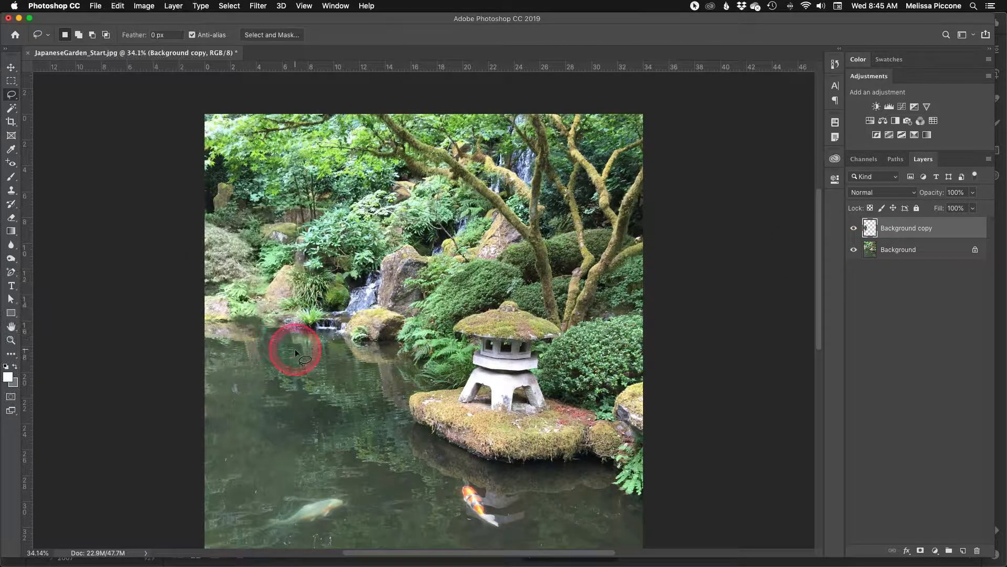
- Clean up the leftover patches in the water and along the shoreline of the filled area with the Content-Aware Spot Healing Brush
{"action": "scroll", "coordinate": [297, 344], "scroll_direction": "up", "scroll_amount": 3}
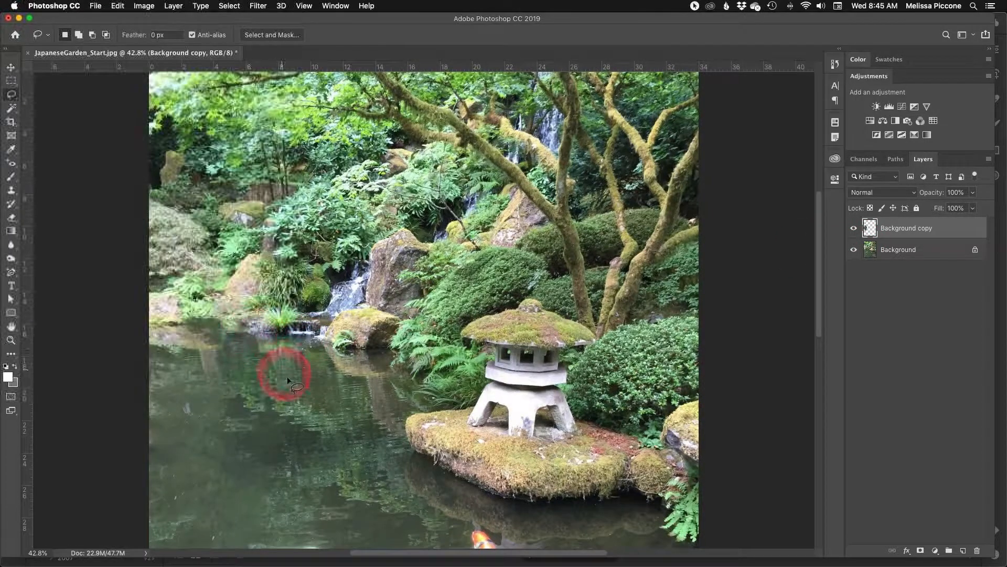
{"action": "left_click", "coordinate": [11, 167]}
{"action": "left_click", "coordinate": [68, 162]}
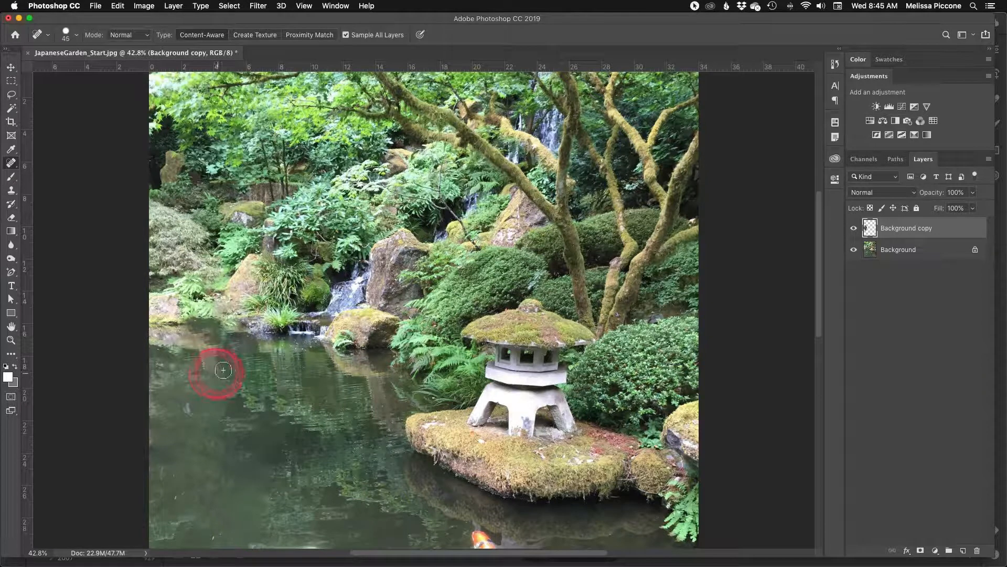
{"action": "left_click_drag", "start_coordinate": [270, 364], "coordinate": [254, 339]}
{"action": "left_click_drag", "start_coordinate": [282, 383], "coordinate": [276, 380]}
{"action": "mouse_move", "coordinate": [247, 335]}
{"action": "left_mouse_down"}
{"action": "mouse_move", "coordinate": [175, 327]}
{"action": "mouse_move", "coordinate": [207, 355]}
{"action": "mouse_move", "coordinate": [189, 355]}
{"action": "mouse_move", "coordinate": [209, 382]}
{"action": "left_mouse_up"}
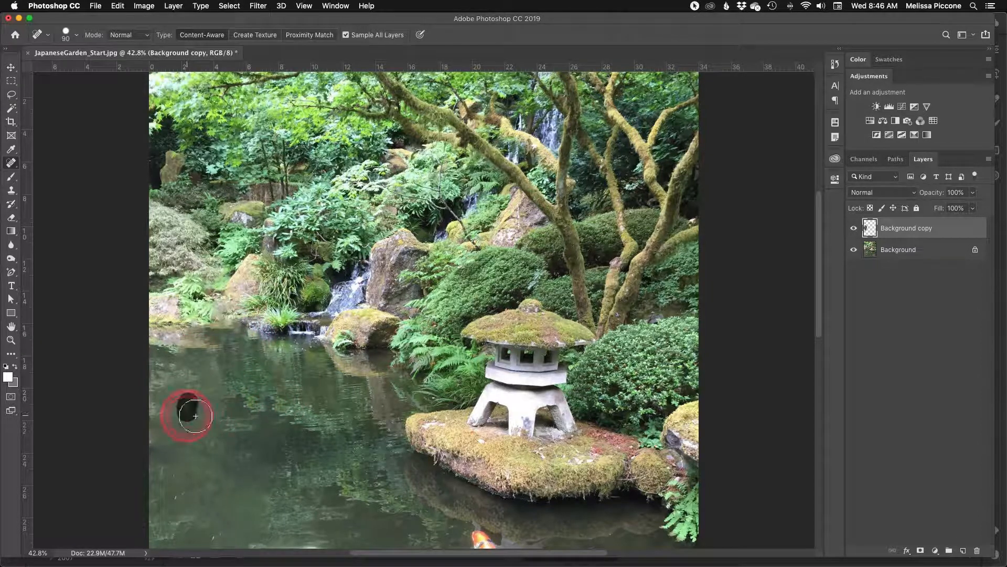
{"action": "left_click_drag", "start_coordinate": [196, 416], "coordinate": [197, 416]}
{"action": "key", "text": "super+0"}
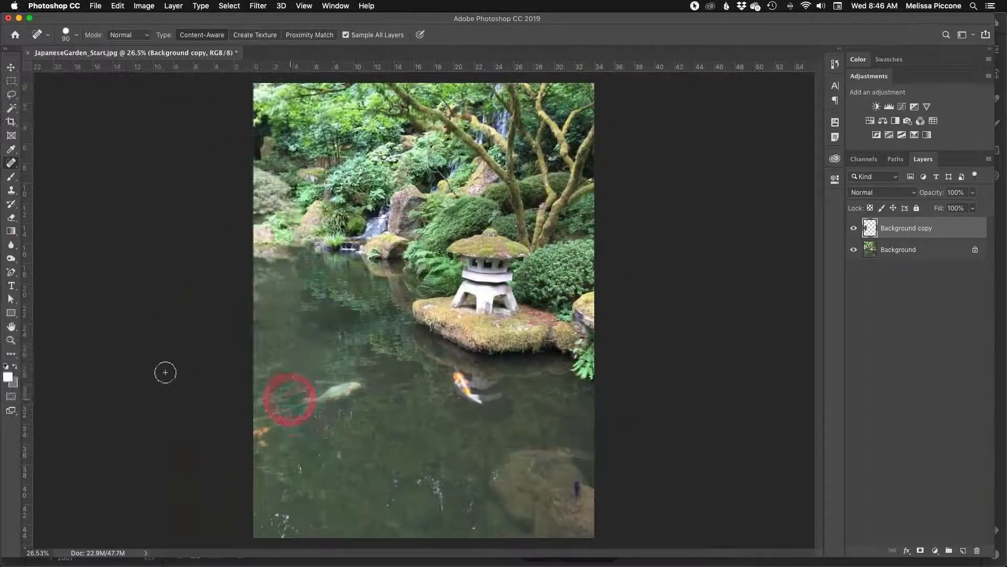